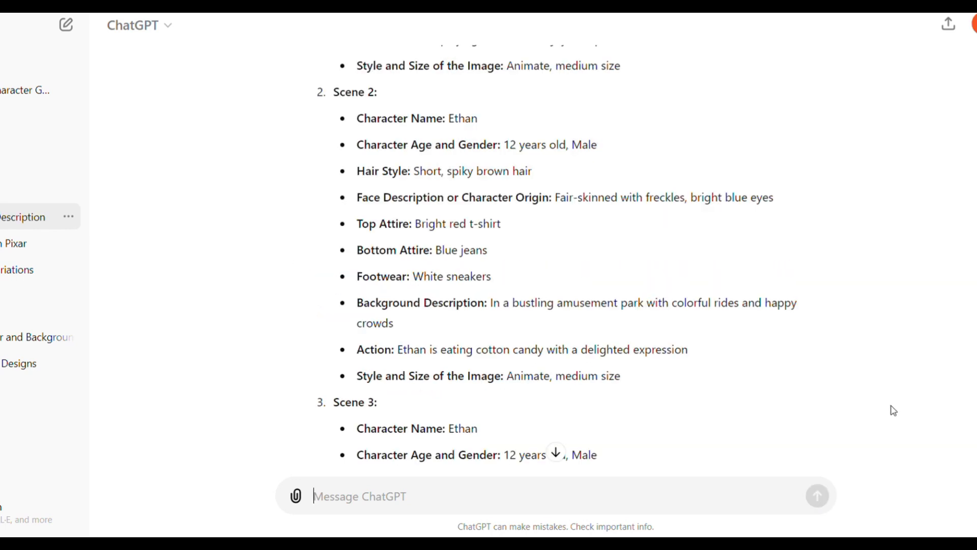
Review the generated five-scene character descriptions in ChatGPT and the compiled scene prompts in the Canva document.
scroll(890, 408, "down", 2)
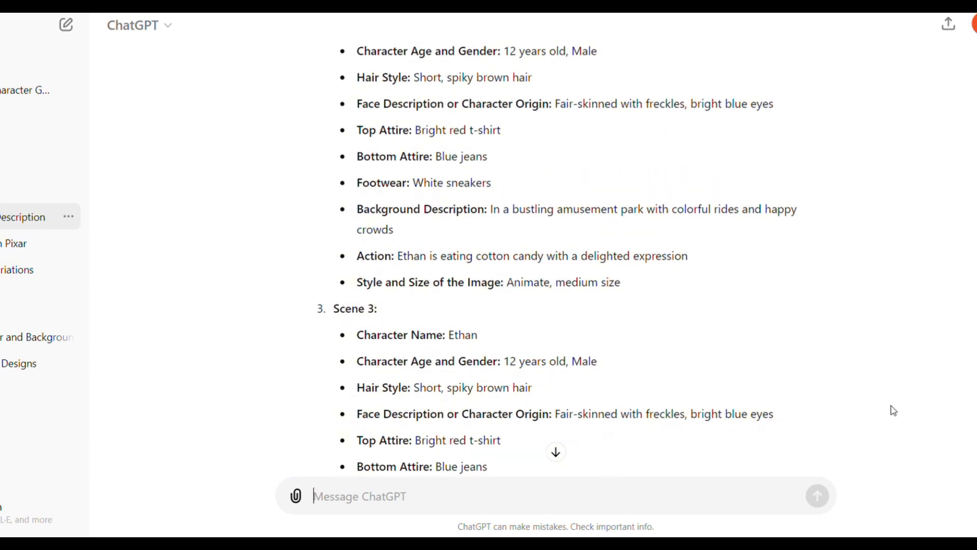
scroll(894, 410, "down", 5)
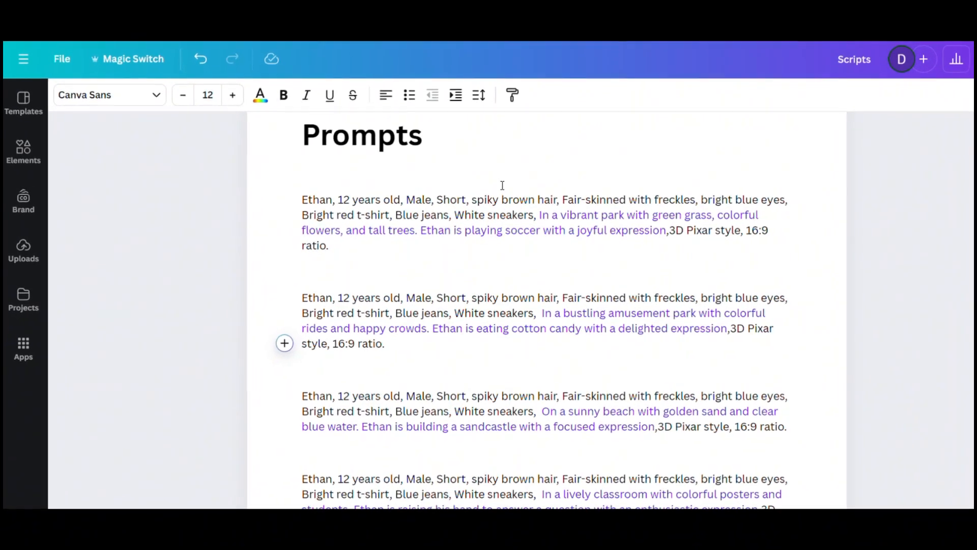
scroll(503, 184, "down", 3)
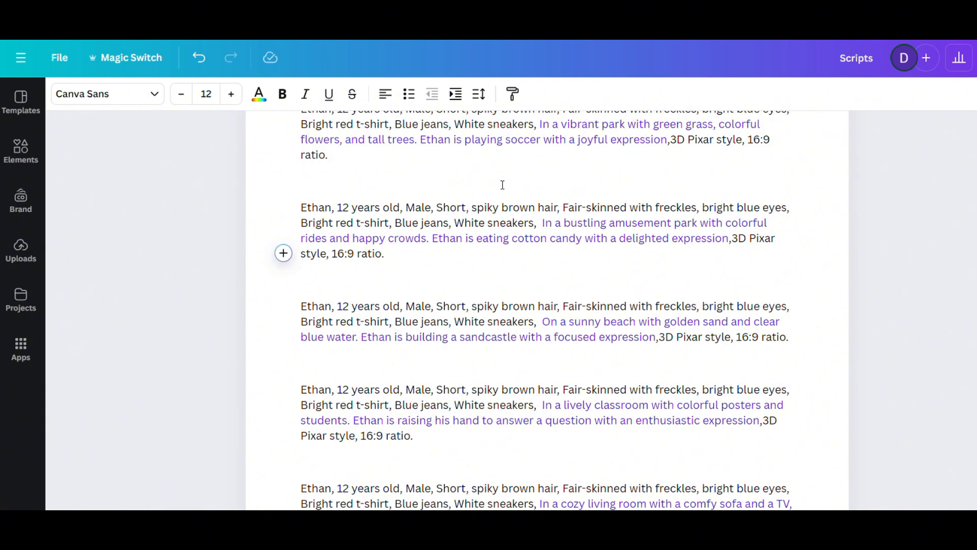
scroll(502, 185, "down", 3)
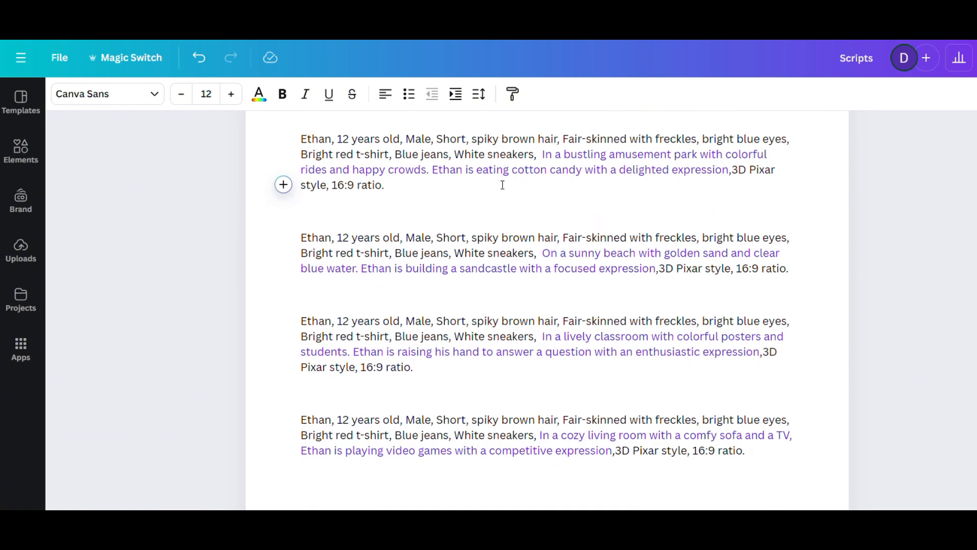
scroll(503, 185, "down", 2)
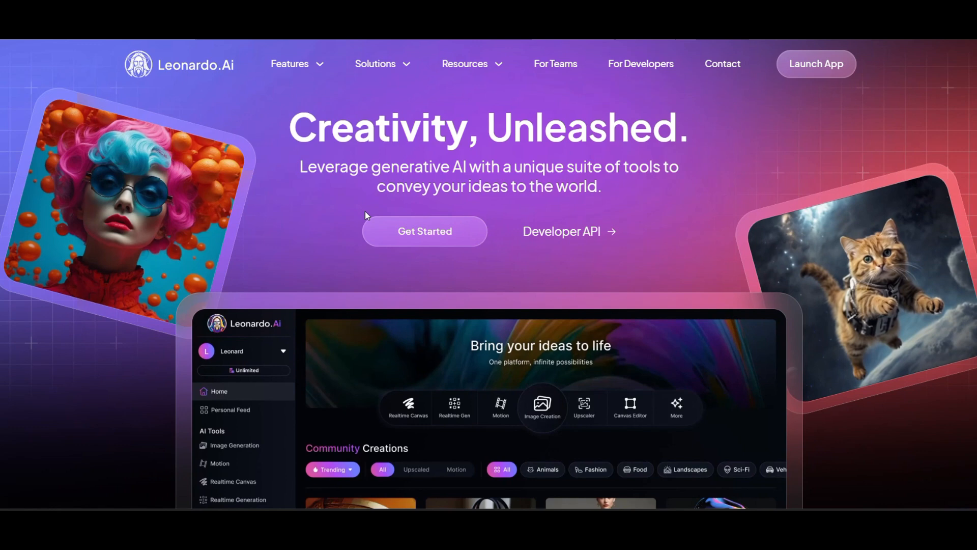
Switch to Leonardo.Ai, look over its landing page and open the Image Generation tool.
scroll(365, 211, "down", 3)
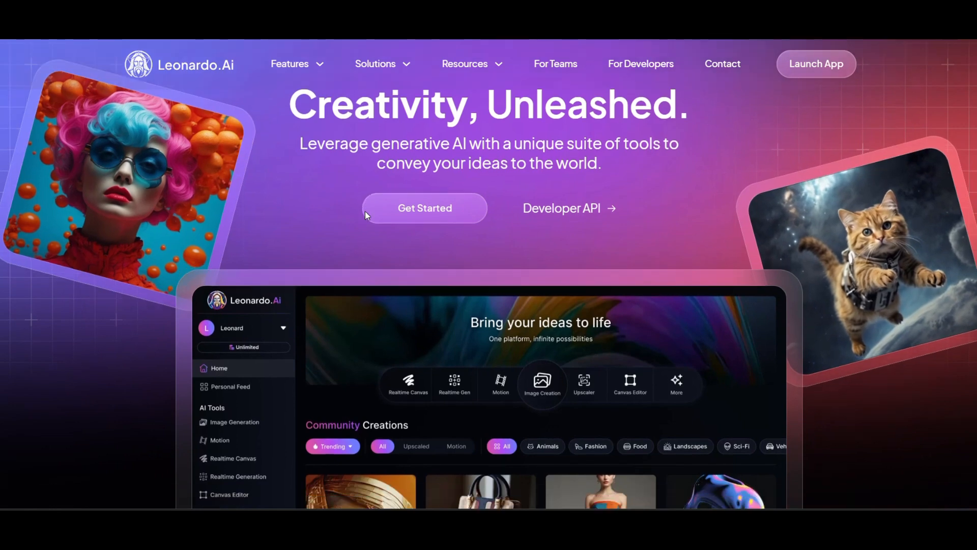
scroll(365, 213, "down", 1)
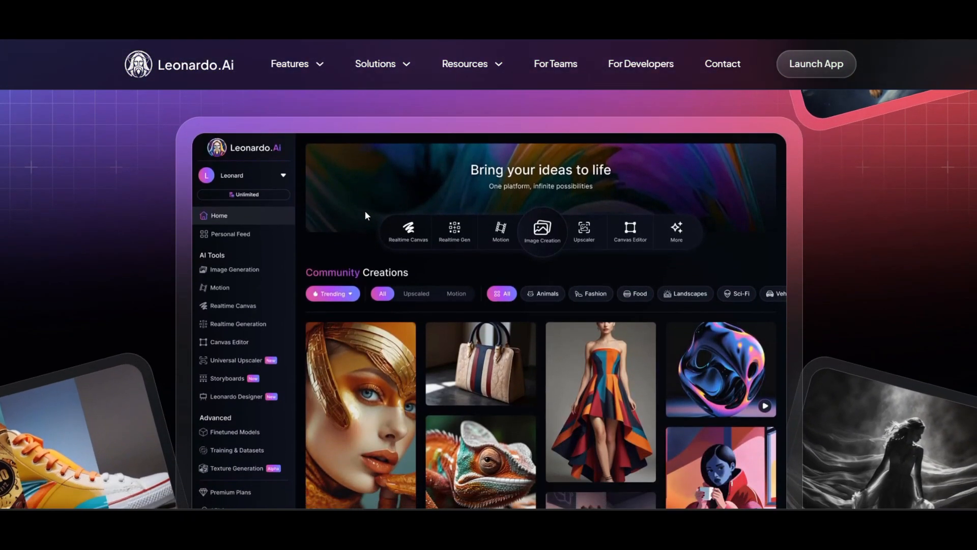
scroll(365, 215, "down", 1)
scroll(364, 215, "down", 1)
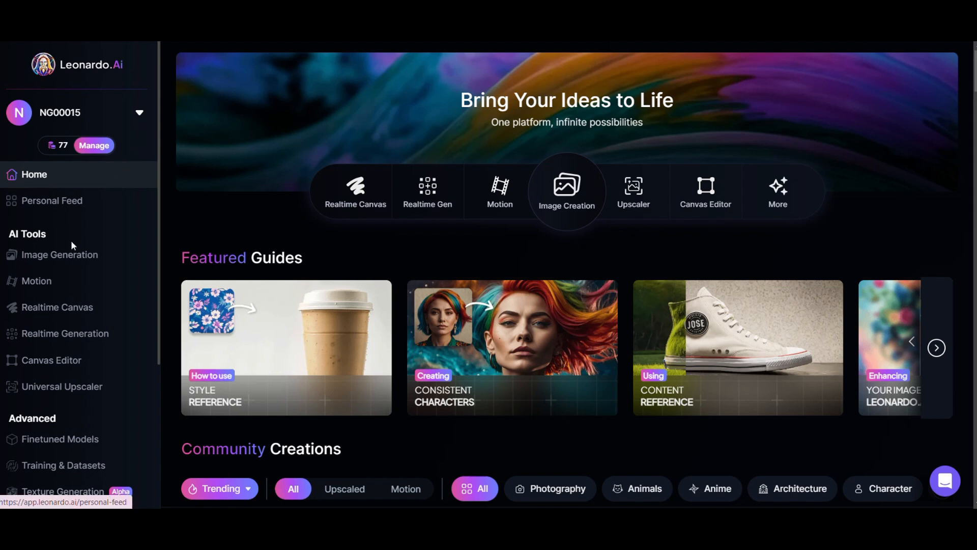
left_click(70, 259)
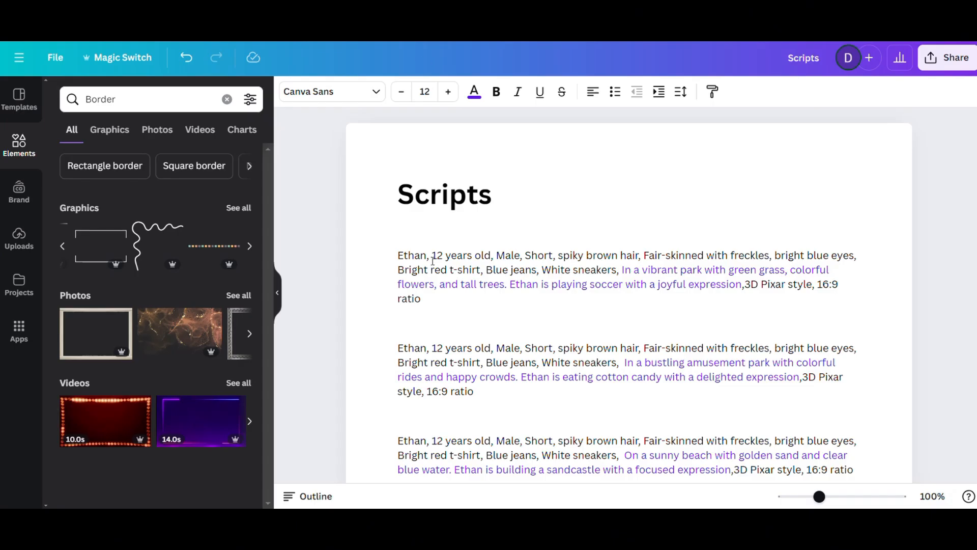
Copy the park soccer prompt from the Canva document into the Leonardo.Ai prompt and generate the images.
left_click_drag(432, 317, 393, 257)
key("ctrl+c")
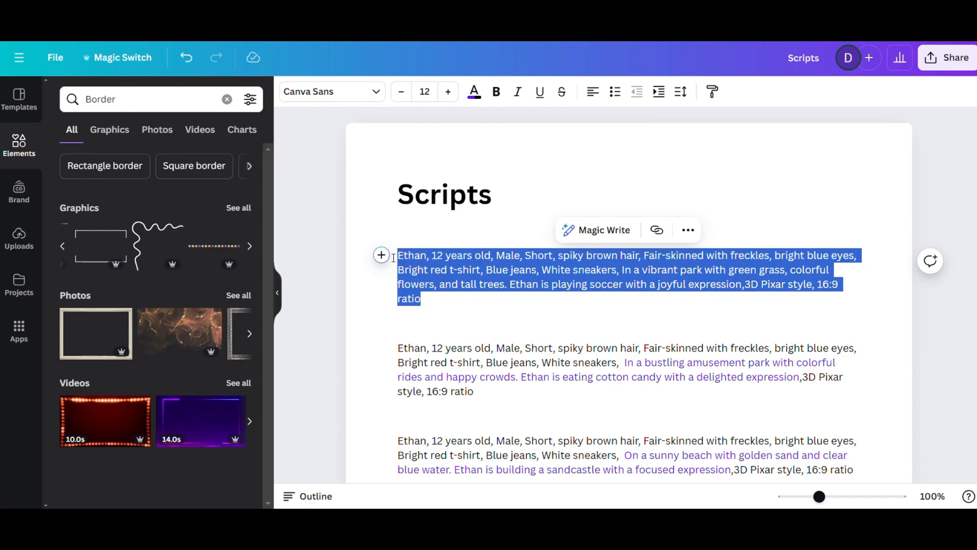
left_click(450, 42)
left_click(336, 110)
key("ctrl+v")
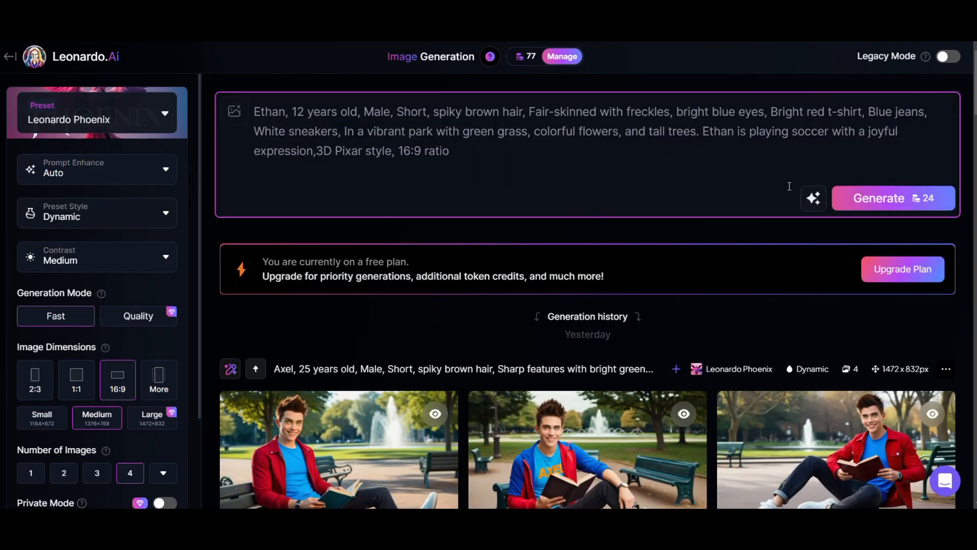
left_click(856, 194)
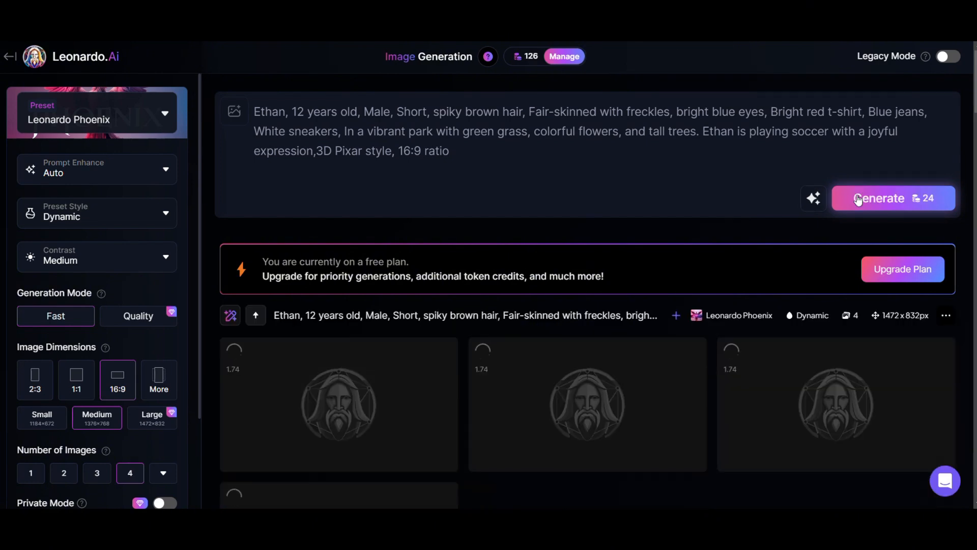
Browse enlarged previews of the generated soccer images and close the preview.
scroll(511, 173, "down", 3)
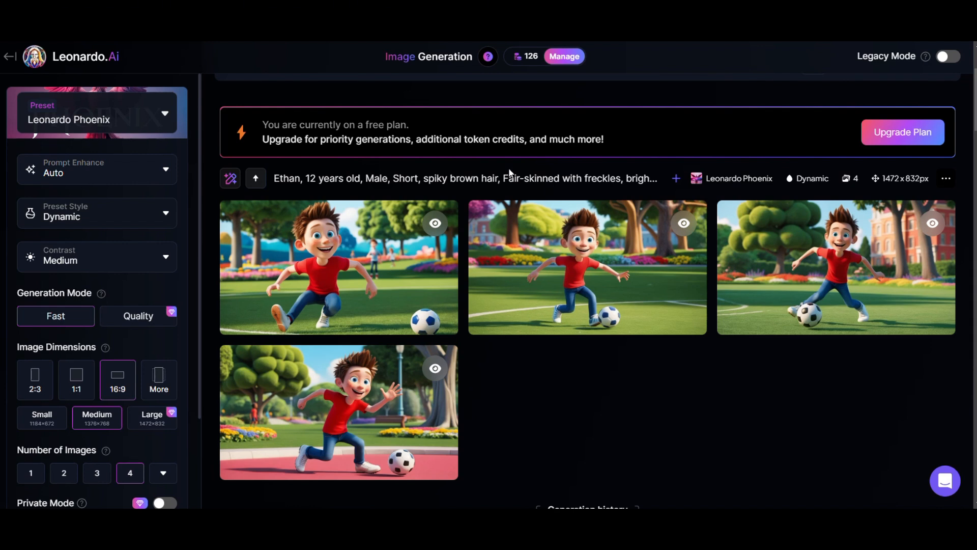
left_click(604, 250)
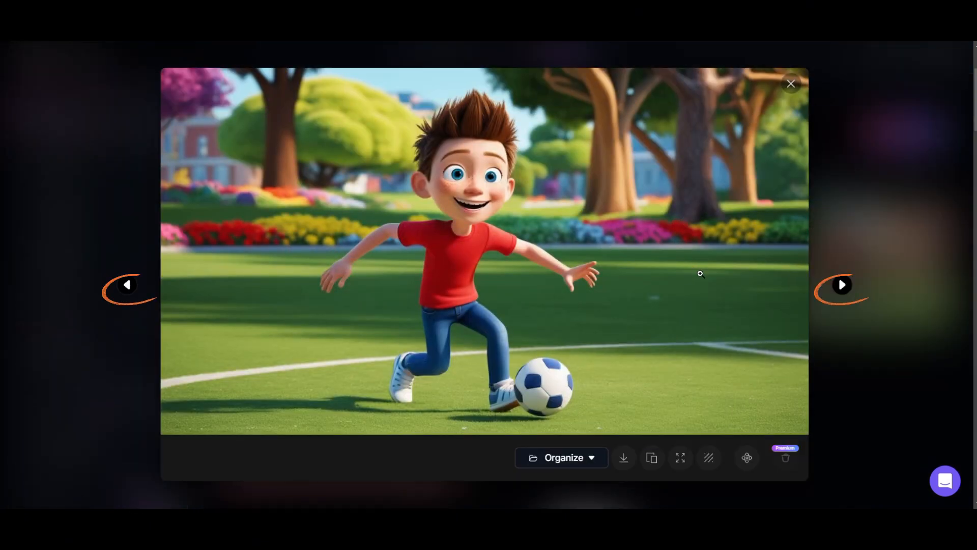
left_click(842, 285)
left_click(842, 285)
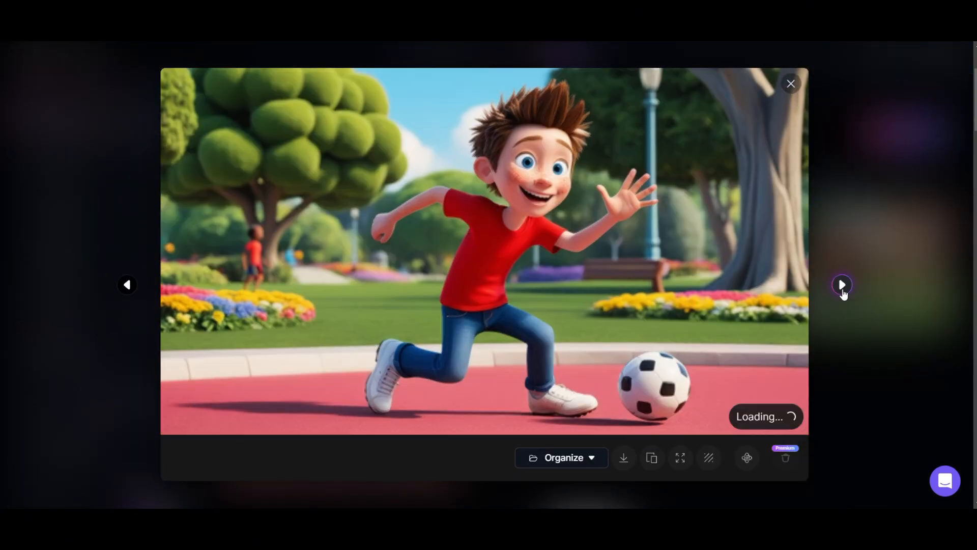
left_click(842, 285)
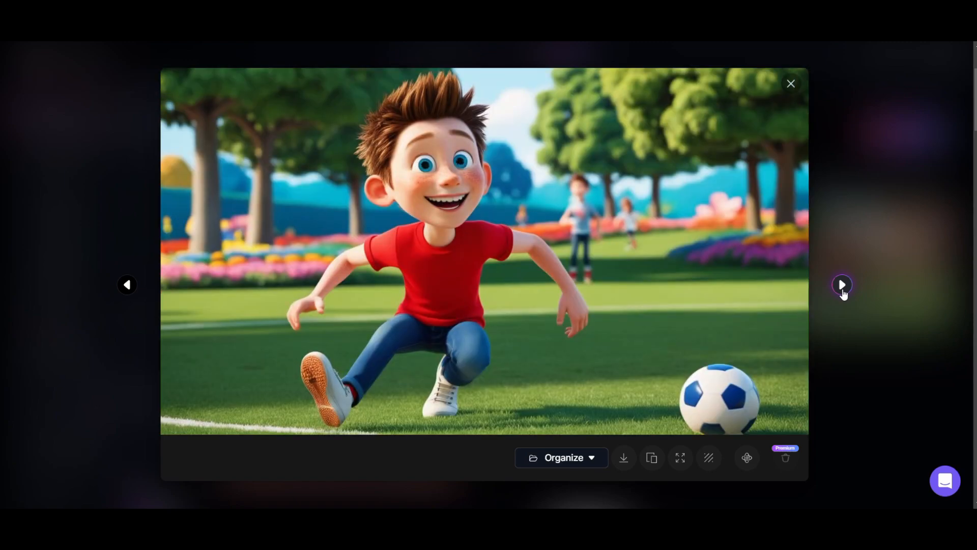
key("Escape")
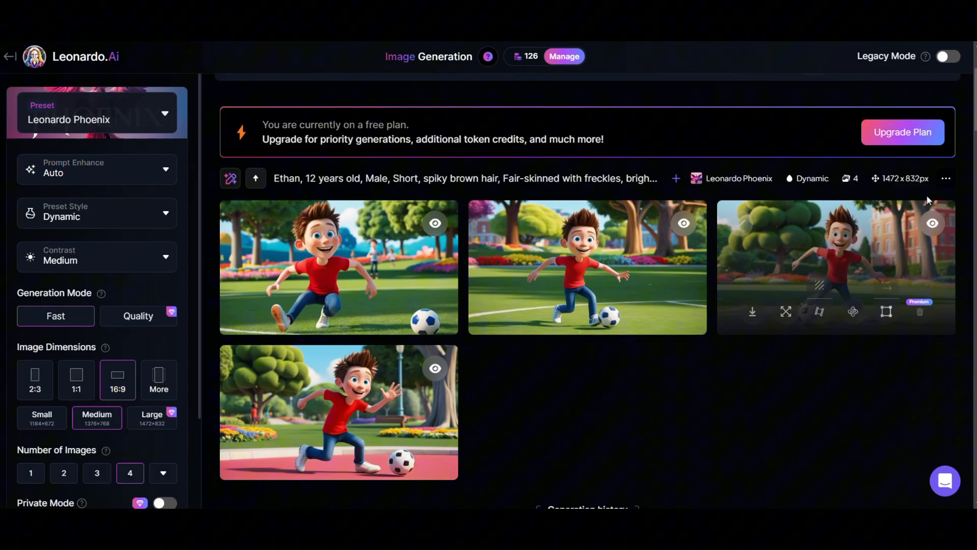
left_click(948, 178)
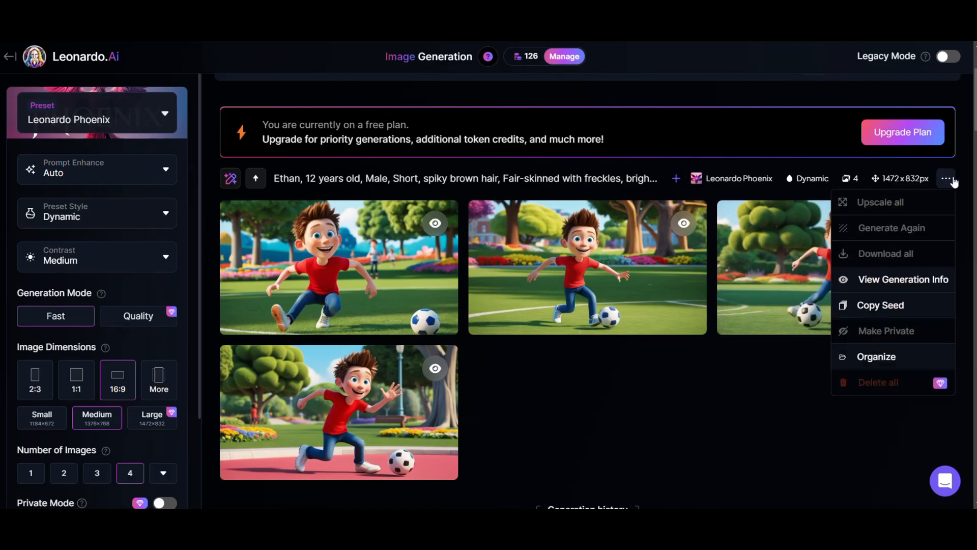
left_click(881, 318)
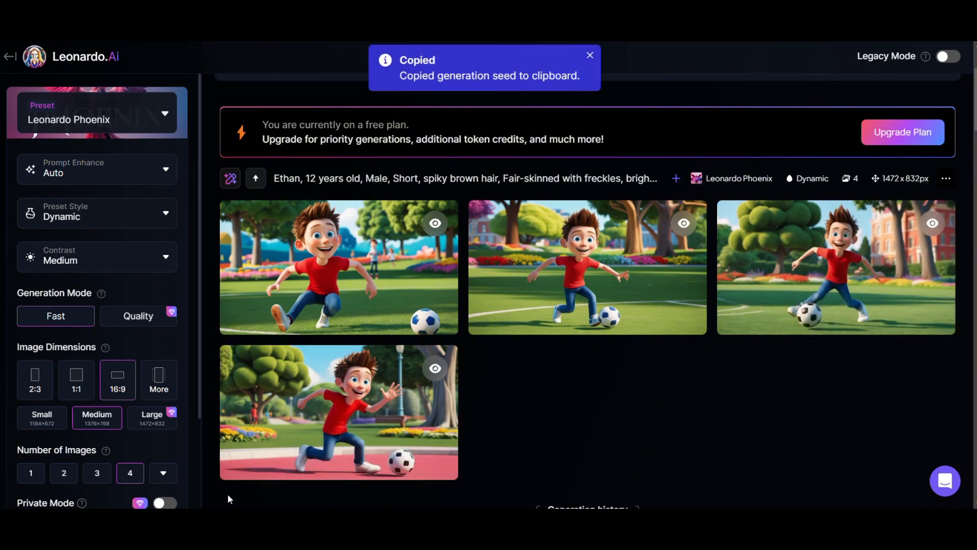
scroll(98, 449, "down", 5)
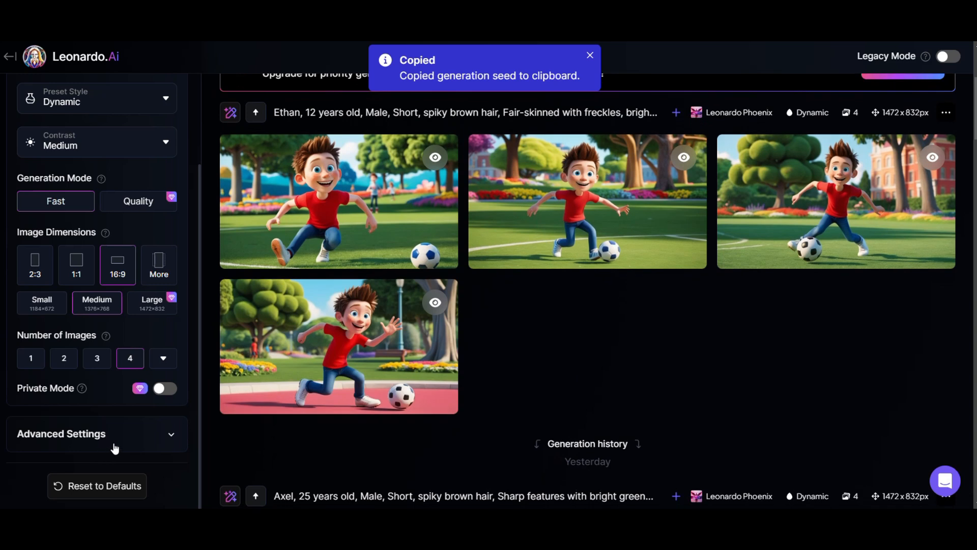
left_click(174, 439)
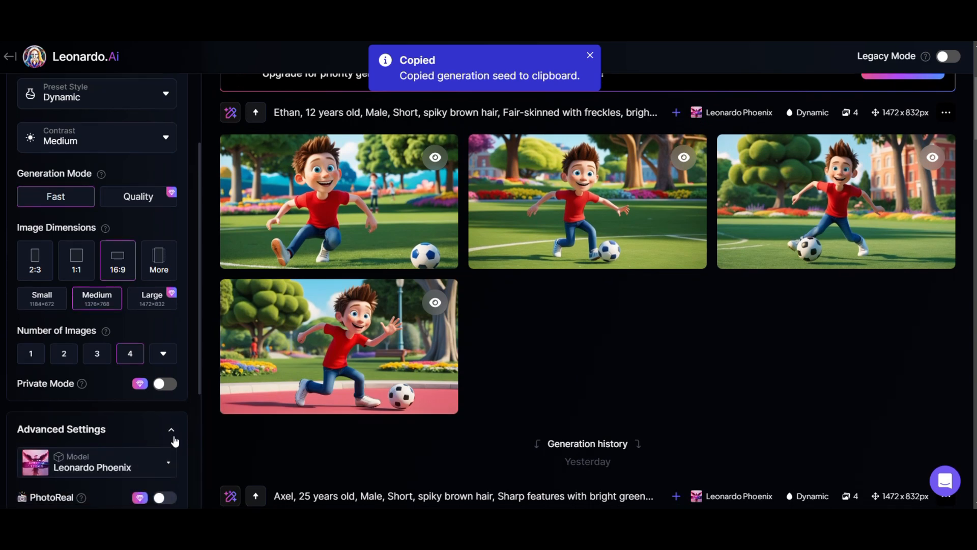
scroll(97, 432, "down", 5)
left_click(18, 432)
key("ctrl+v")
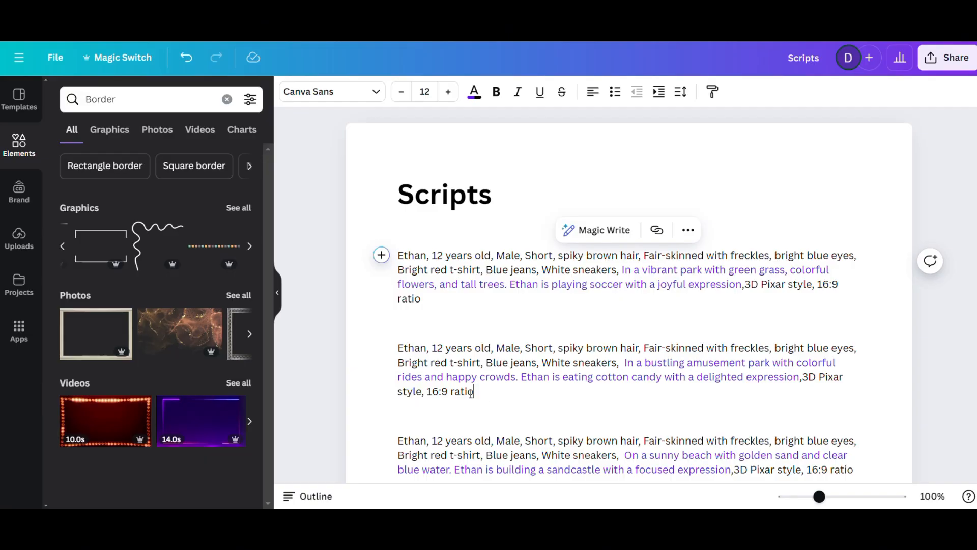
Replace the prompt with the amusement park cotton candy prompt from the Canva document and generate the images.
left_click_drag(473, 392, 396, 345)
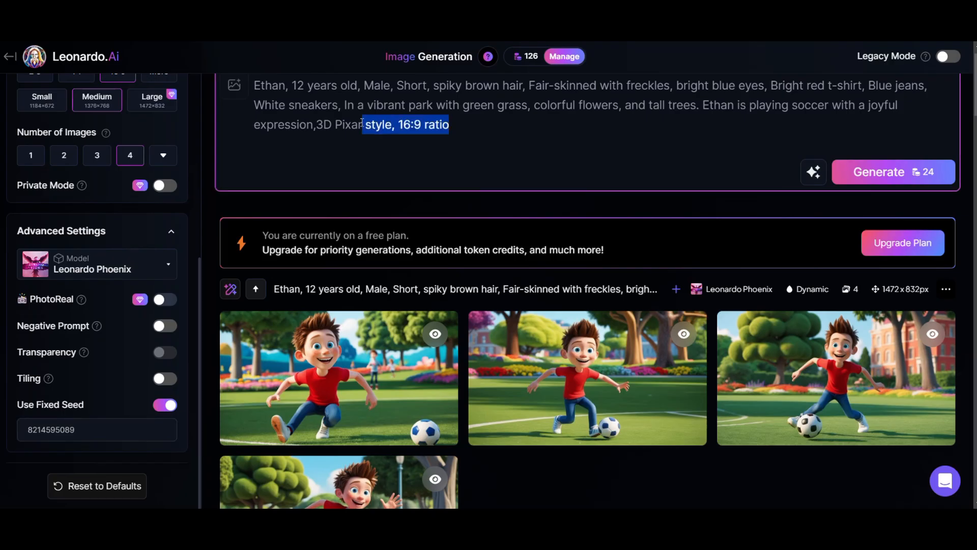
left_click_drag(362, 124, 257, 85)
key("ctrl+v")
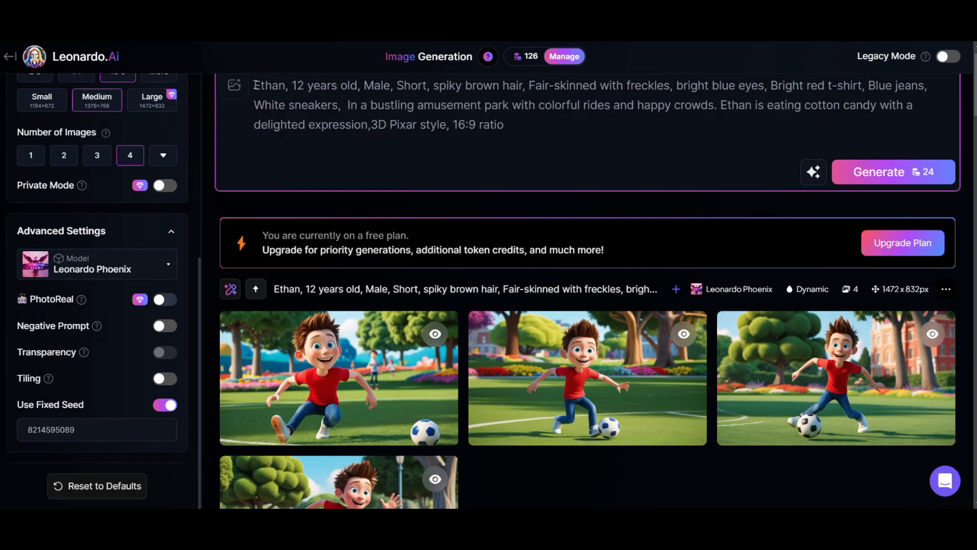
left_click(860, 175)
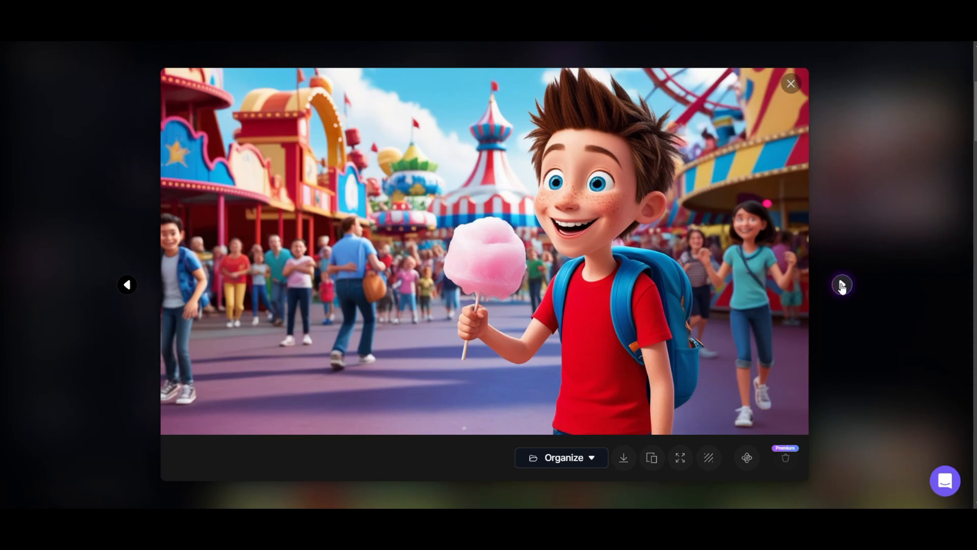
Browse enlarged previews of the generated amusement park images to compare the character.
left_click(842, 285)
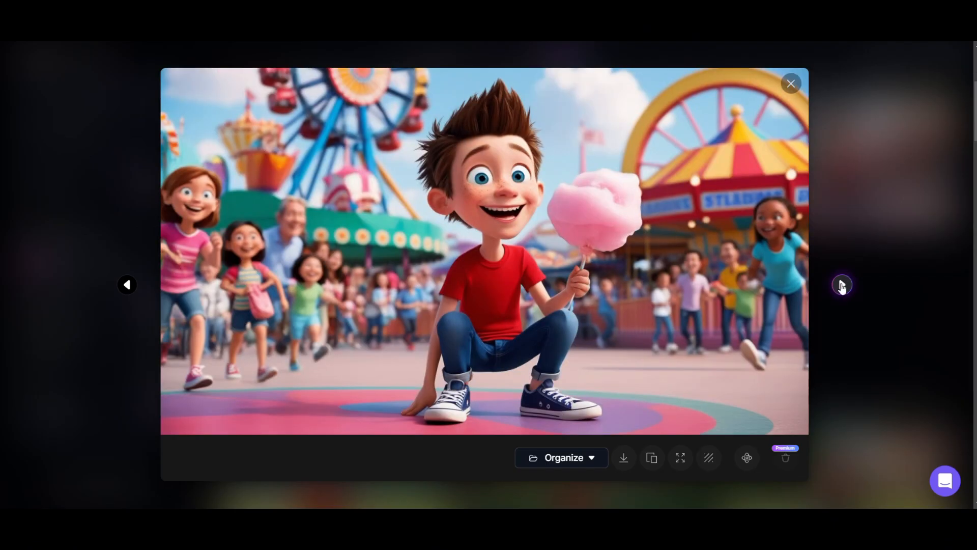
left_click(842, 285)
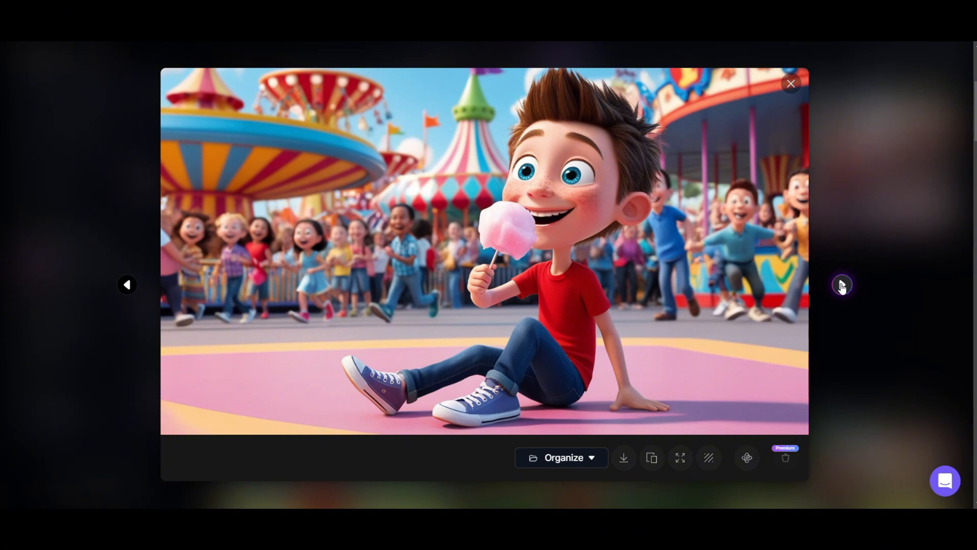
left_click(843, 285)
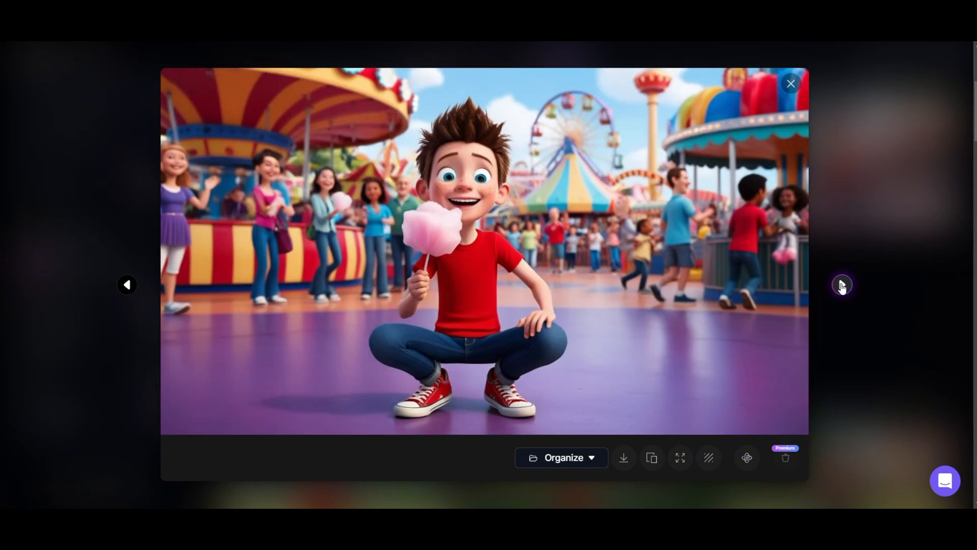
left_click(842, 285)
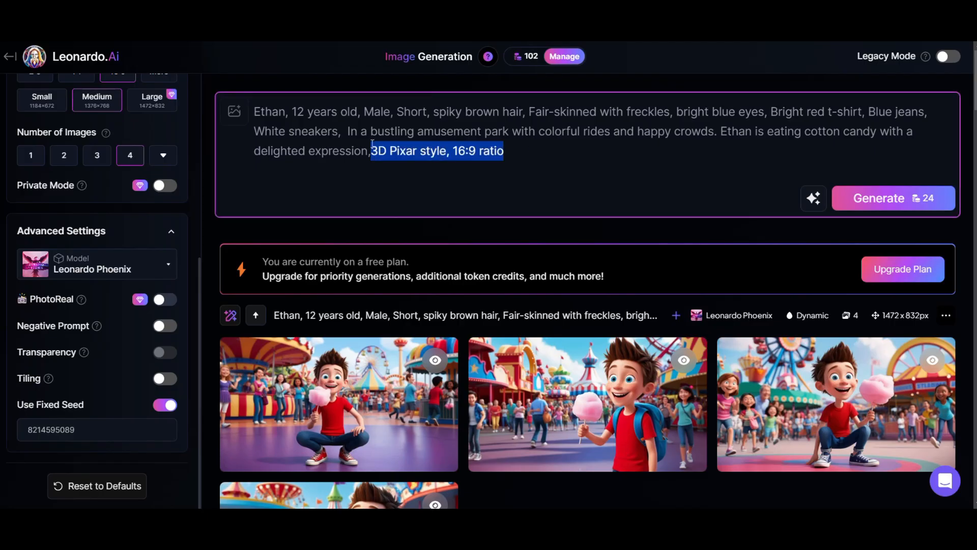
Replace the prompt with the sunny beach sandcastle prompt from the Canva document, generate the images and preview them enlarged.
key("ctrl+a")
key("ctrl+v")
left_click(893, 198)
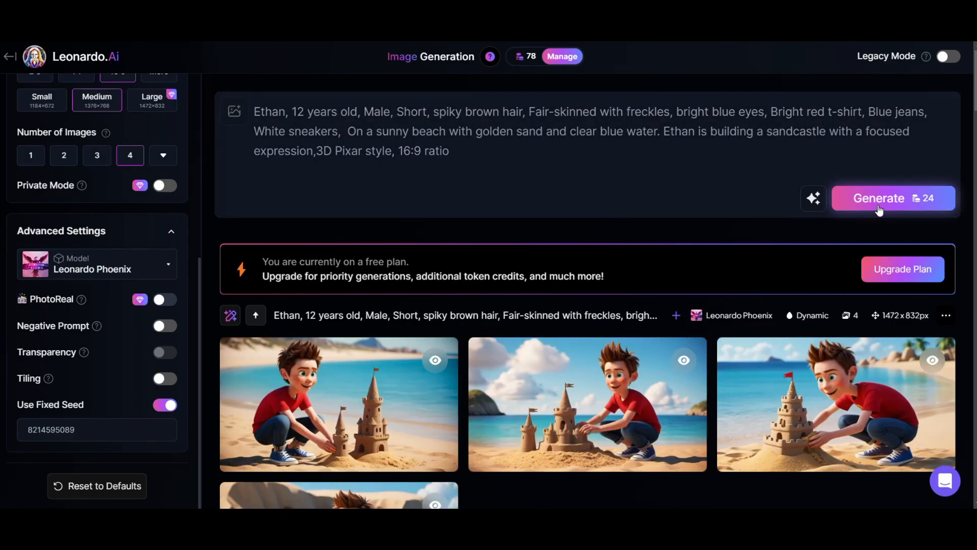
left_click(326, 402)
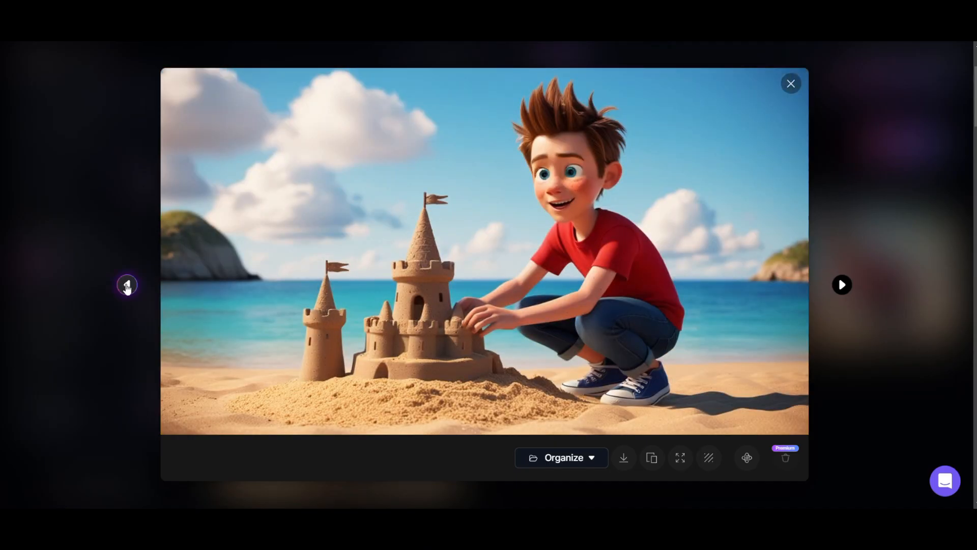
left_click(127, 285)
left_click(127, 285)
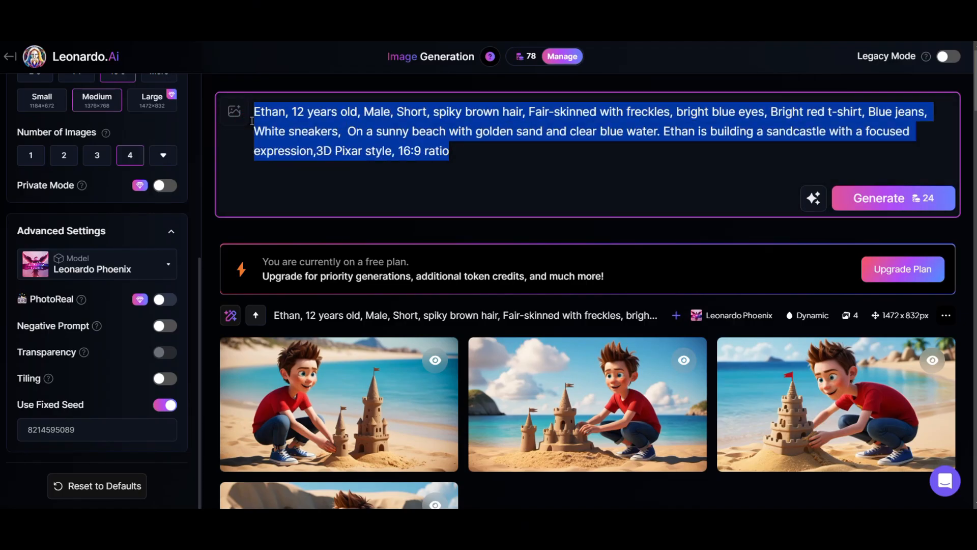
Replace the prompt with the lively classroom hand-raising prompt from the Canva document, generate the images and preview them enlarged.
key("ctrl+v")
left_click(893, 198)
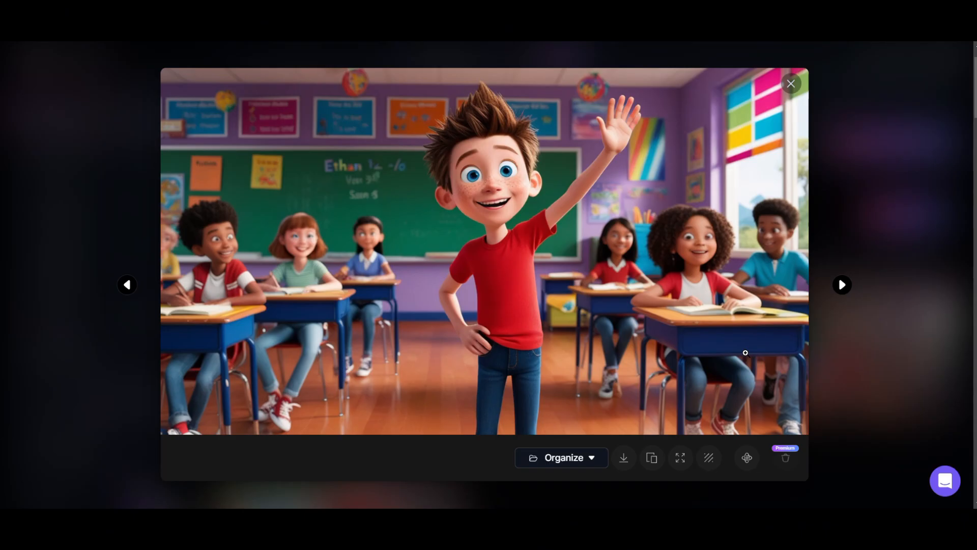
left_click(843, 293)
left_click(842, 292)
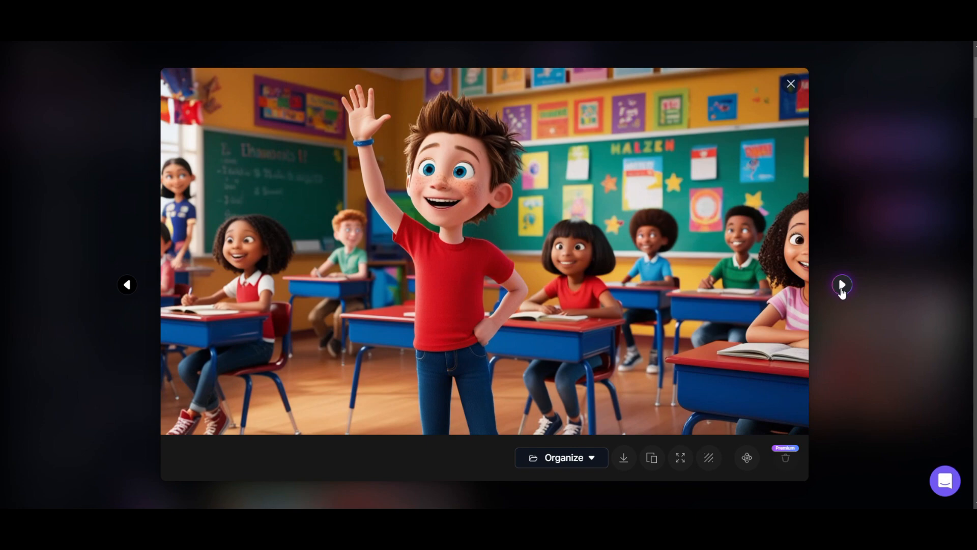
left_click(842, 287)
left_click(842, 286)
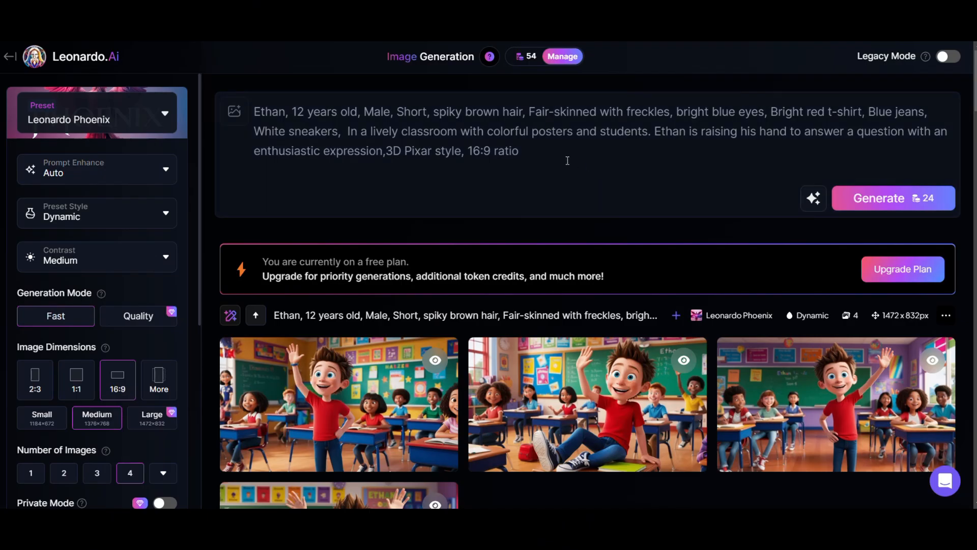
Switch to Leonardo.Ai, replace the prompt with the cozy living room video-game prompt from the Canva document and generate the images.
key("ctrl+a")
type("Ethan, 12 years old, Male, Short, spiky brown hair, Fair-skinned with freckles, bright blue eyes, Bright red t-shirt, Blue jeans, White sneakers, In a cozy living room with a comfy sofa and a TV,  Ethan is playing video games with a competitive expression,3D Pixar style, 16:9 ratio")
left_click(867, 204)
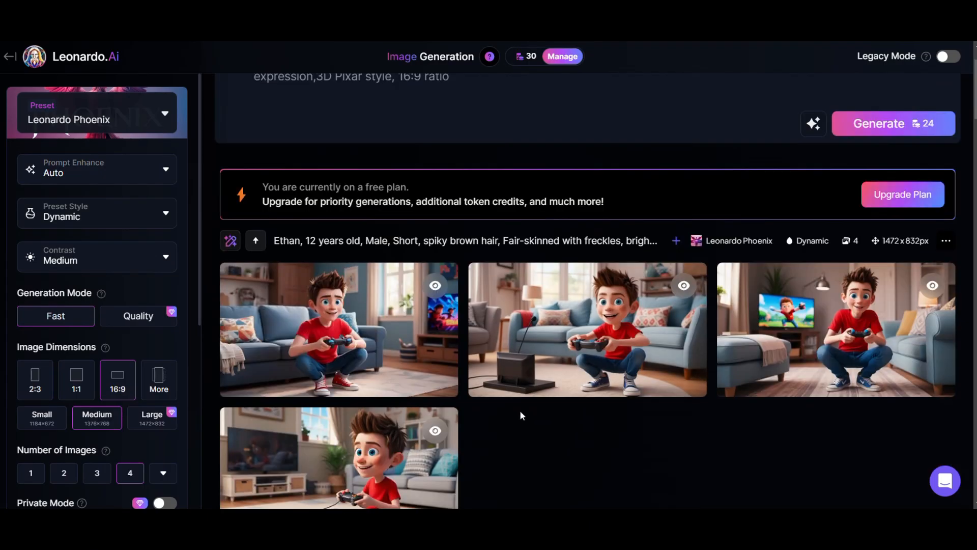
Browse enlarged previews of the generated living room images to compare the character, and close the preview.
left_click(414, 318)
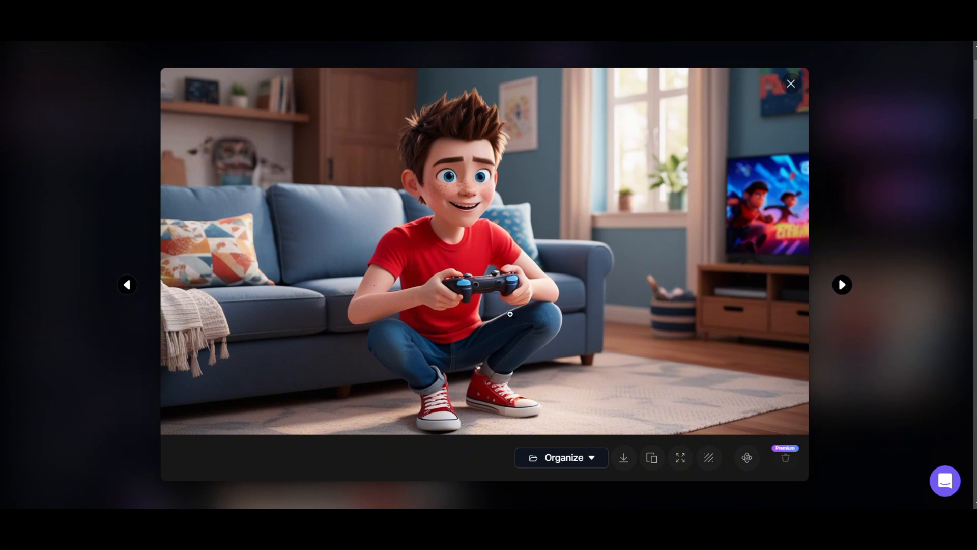
left_click(842, 285)
left_click(842, 285)
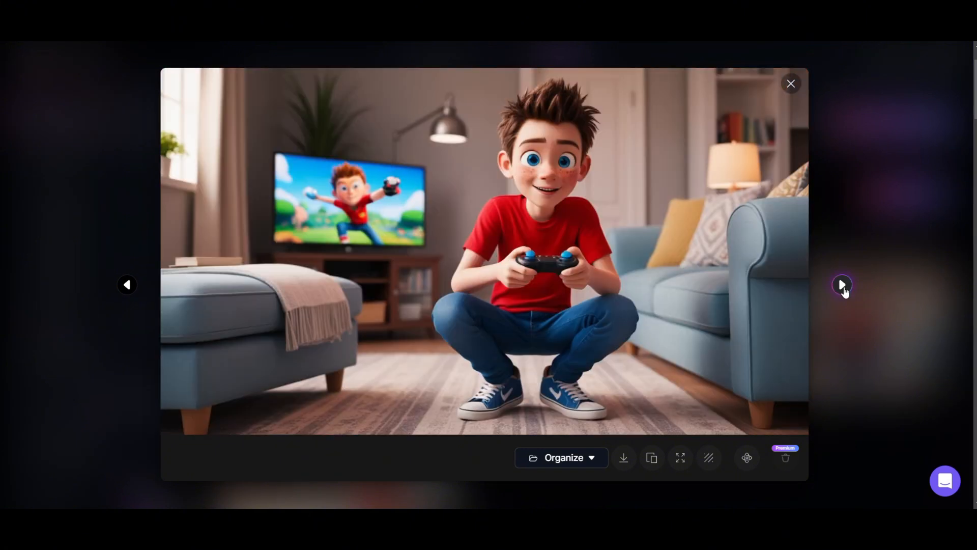
left_click(843, 286)
left_click(844, 290)
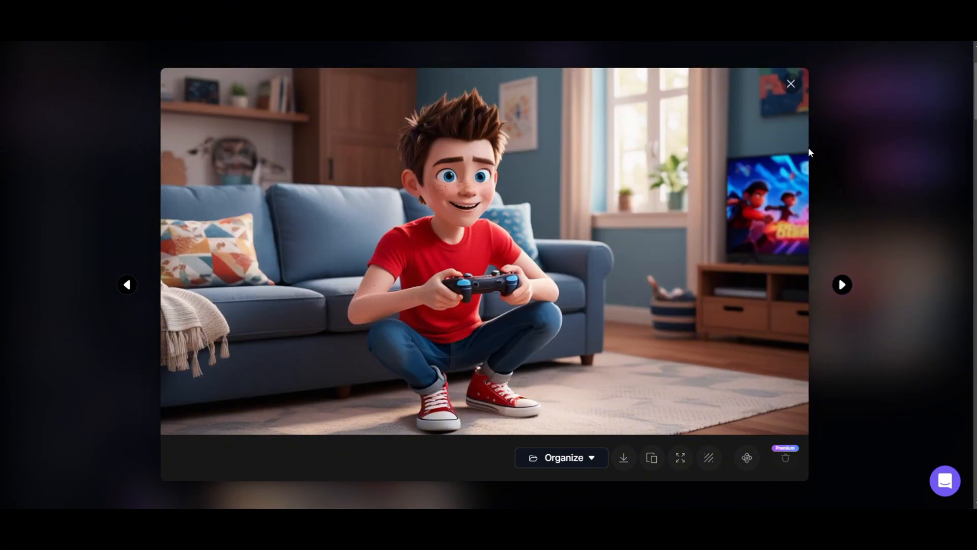
left_click(791, 84)
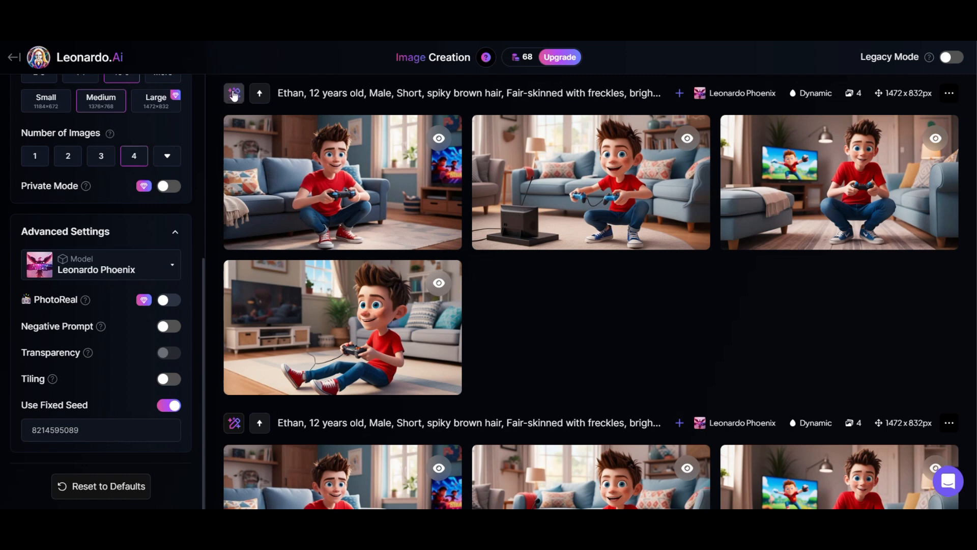
Reuse the prompt and settings of the most recent living room generation.
left_click(234, 94)
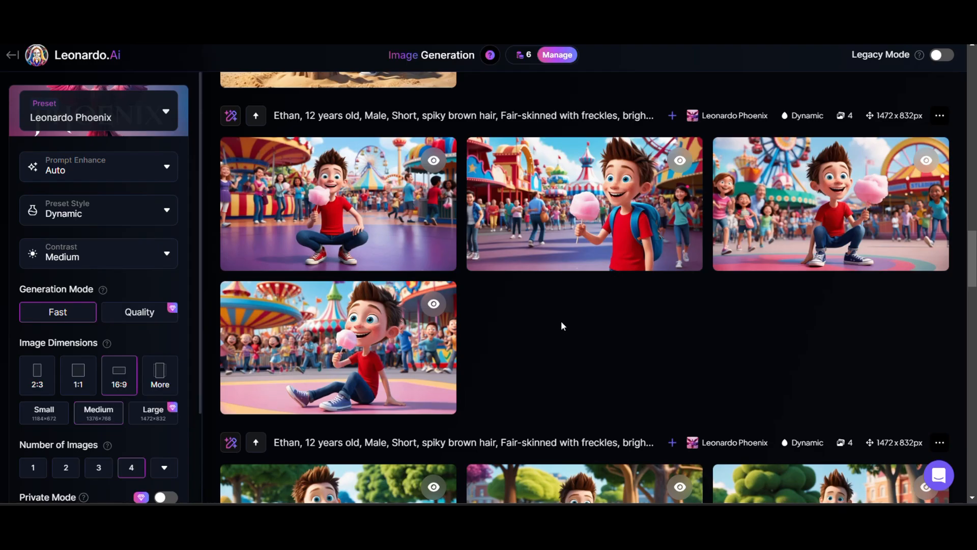
Browse the enlarged classroom images, download the one of the boy raising his hand in the purple-walled classroom and close the preview.
mouse_move(569, 249)
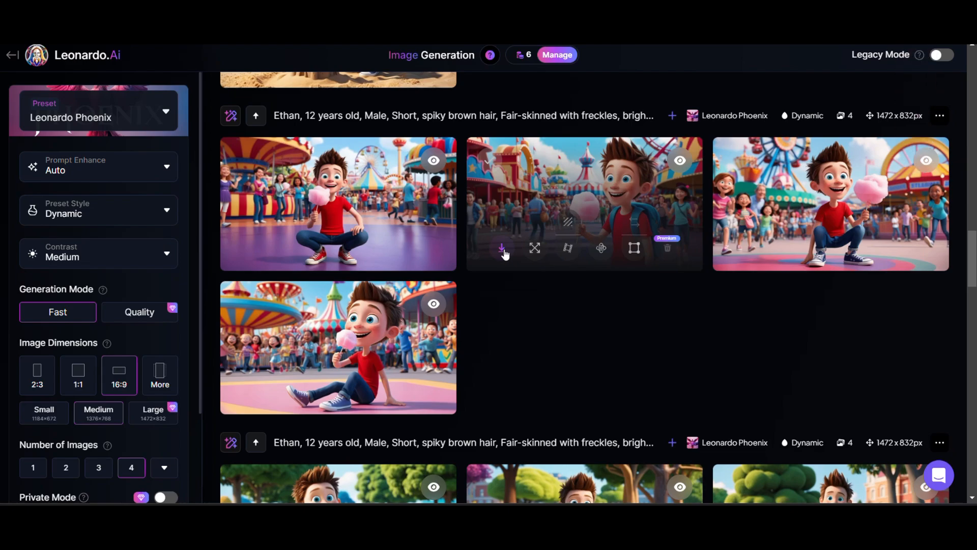
scroll(502, 252, "up", 12)
left_click(340, 164)
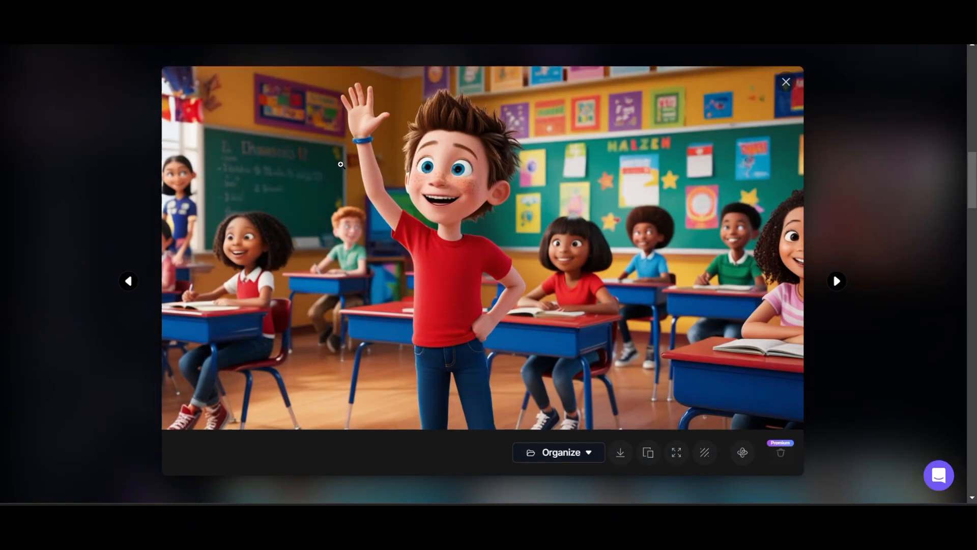
left_click(838, 281)
left_click(840, 283)
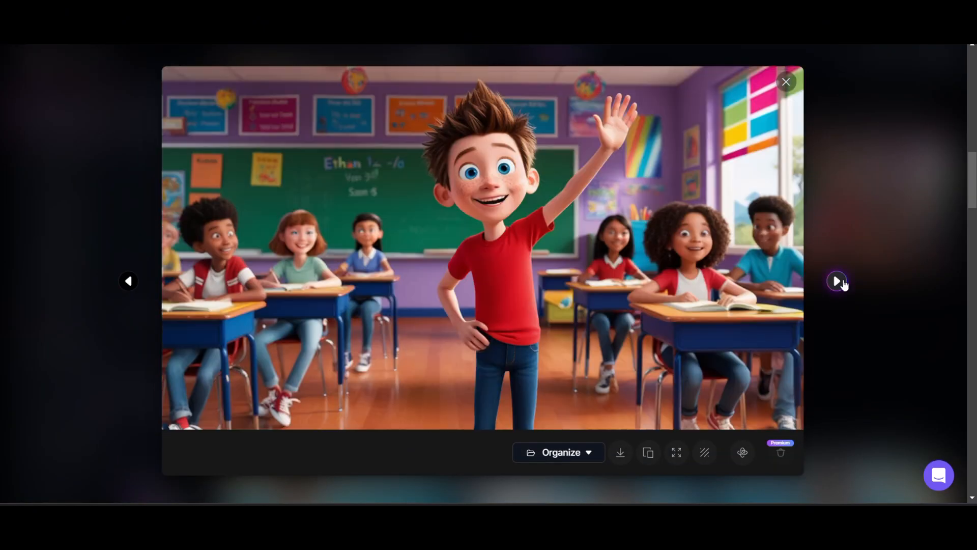
left_click(621, 452)
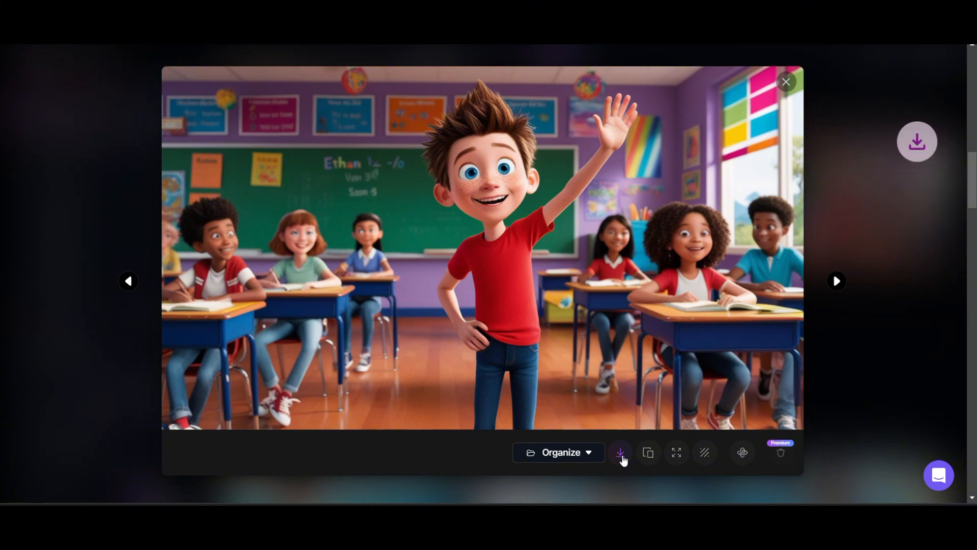
key("Escape")
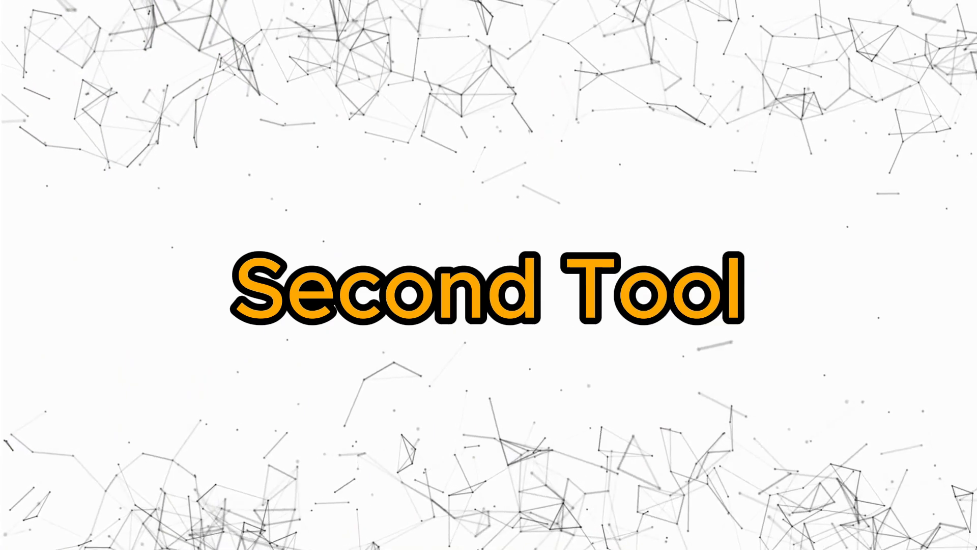